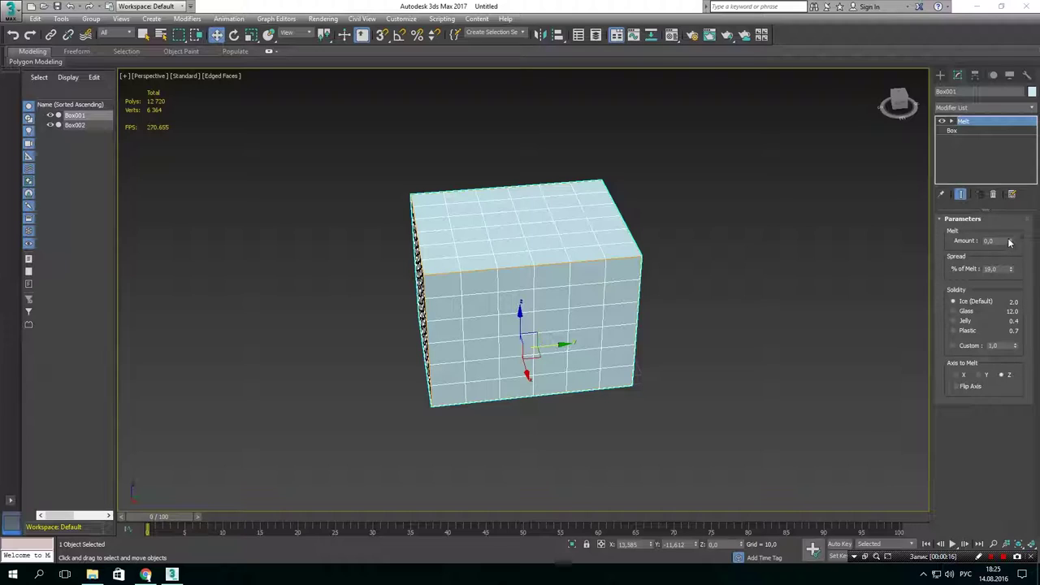
# Set Box001's melt solidity to Jelly, preview a sagging melt, then reset Amount to 0
pyautogui.doubleClick(995, 269)
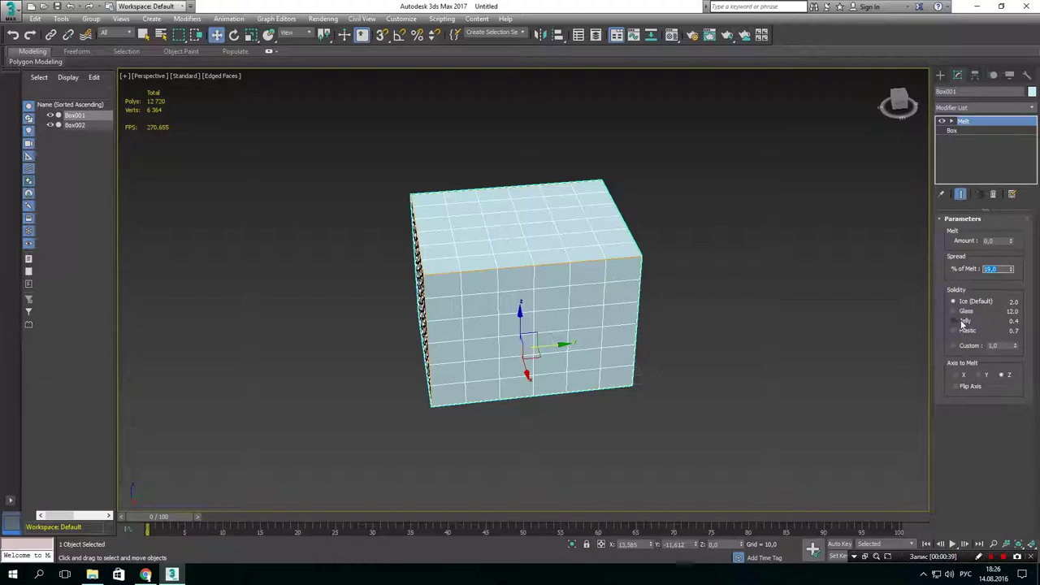
pyautogui.click(959, 322)
pyautogui.moveTo(1012, 242); pyautogui.dragTo(1004, 114)
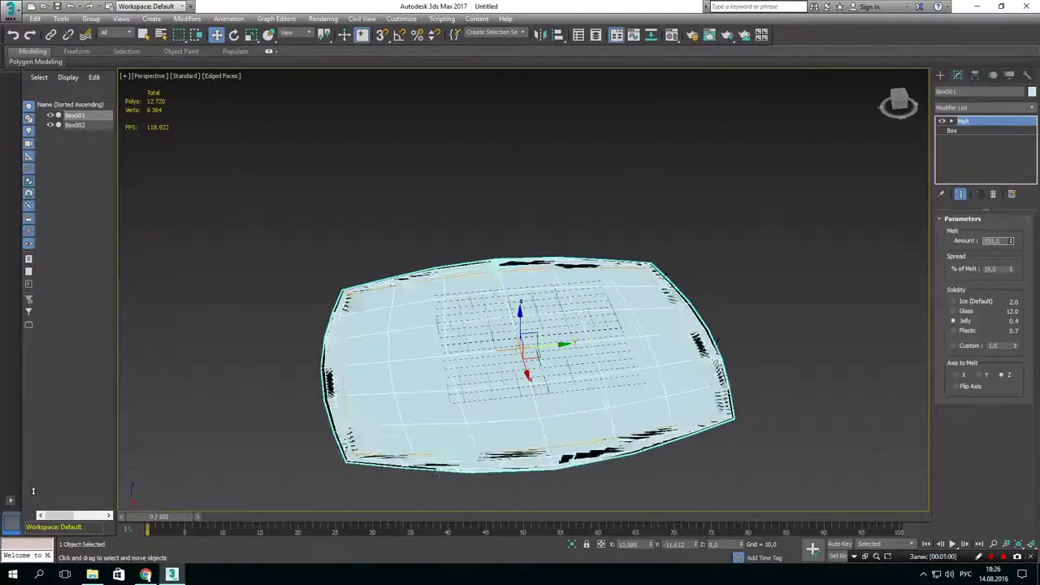
pyautogui.rightClick(1012, 240)
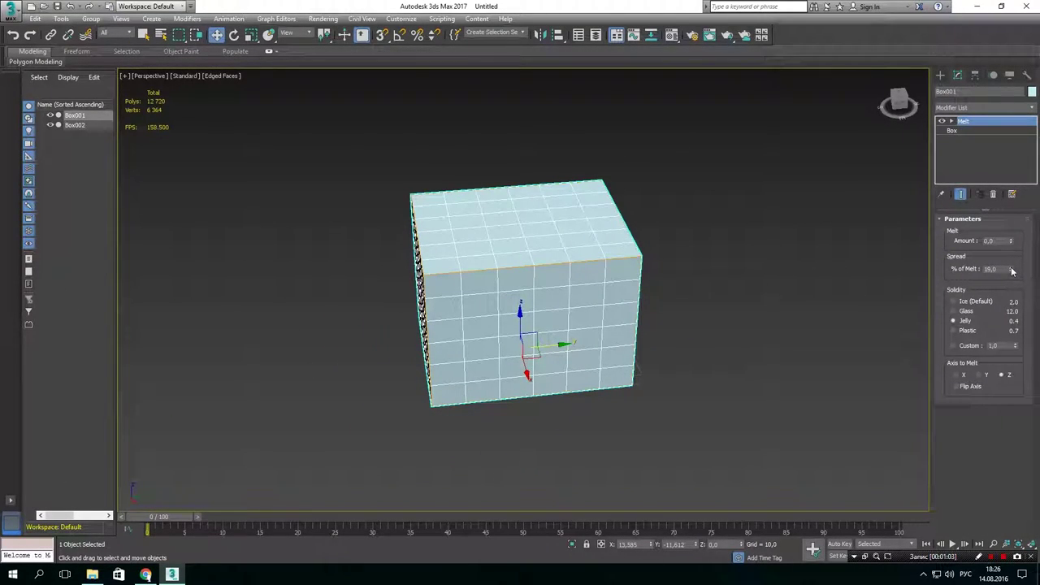
# Raise Box001's % of Melt spread to 100%
pyautogui.moveTo(1012, 269); pyautogui.dragTo(1017, 220)
pyautogui.moveTo(1012, 181); pyautogui.dragTo(1015, 86)
pyautogui.moveTo(1016, 87); pyautogui.dragTo(1017, 49)
# Increase the melt Amount to preview the box spreading into a wide flat puddle
pyautogui.click(1012, 239)
pyautogui.moveTo(1011, 241); pyautogui.dragTo(1023, 193)
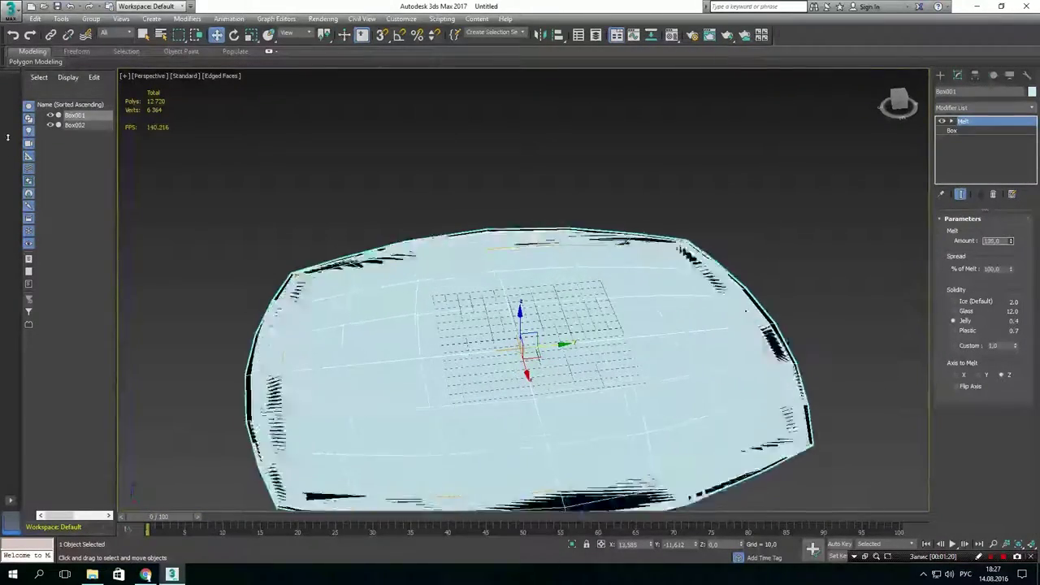
pyautogui.moveTo(1023, 194)
pyautogui.mouseDown()
pyautogui.moveTo(19, 103)
pyautogui.moveTo(51, 252)
pyautogui.mouseUp()
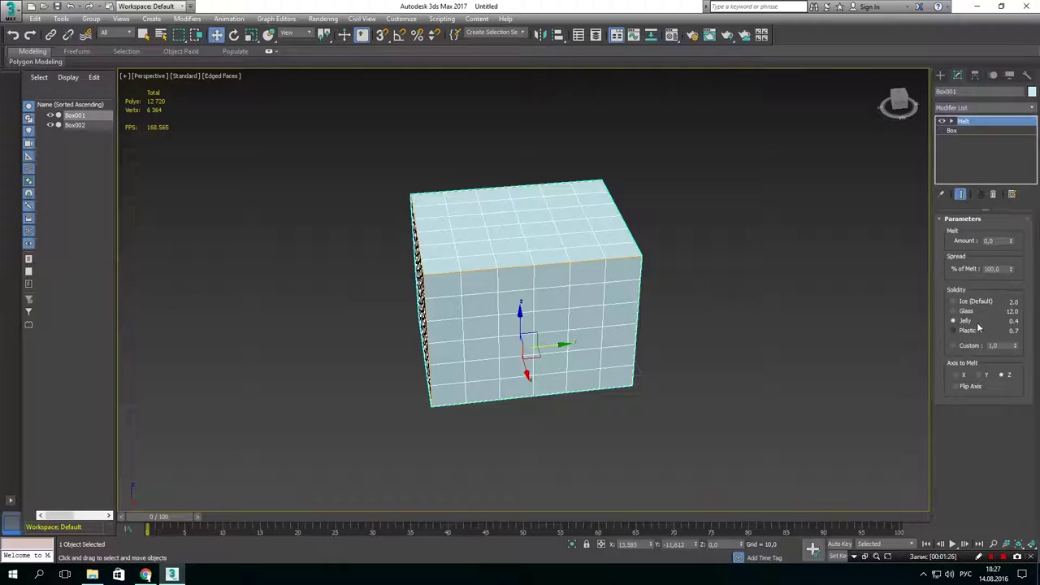
# Switch solidity to Ice (Default), melt the box, then restore its original shape
pyautogui.click(969, 302)
pyautogui.moveTo(1013, 241); pyautogui.dragTo(1023, 87)
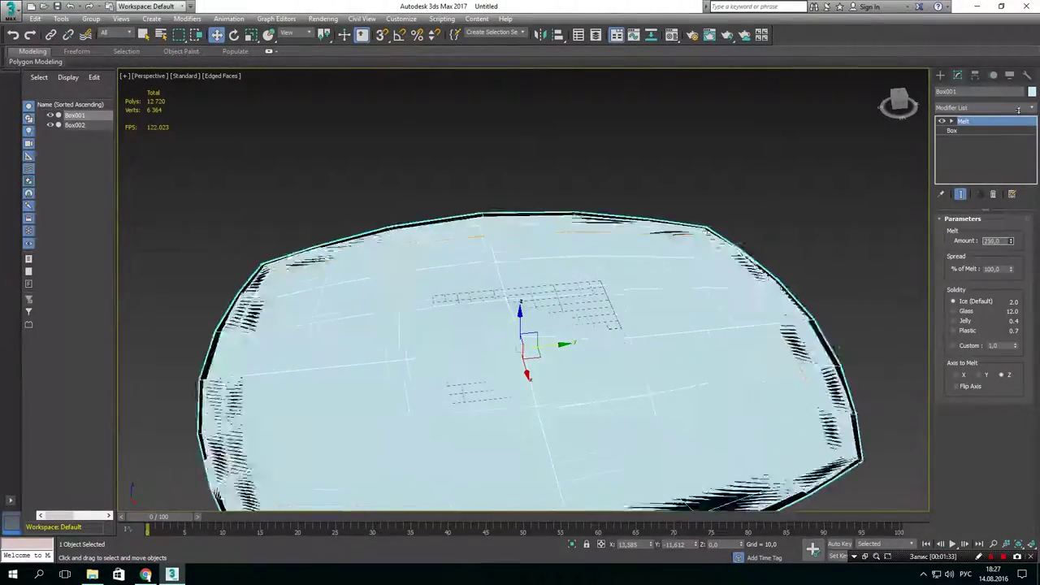
pyautogui.moveTo(1023, 87); pyautogui.dragTo(1014, 250)
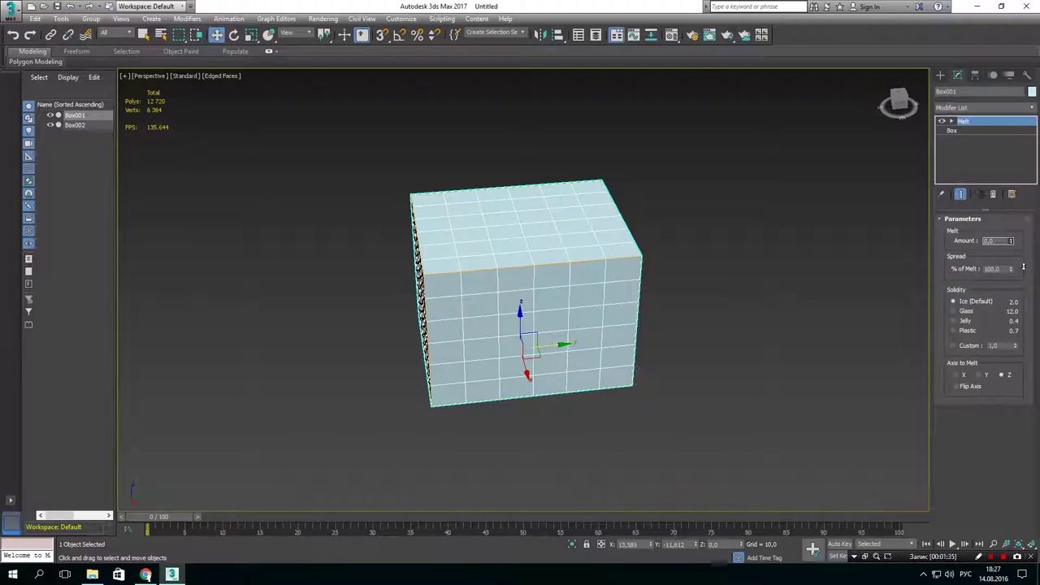
# Try Glass and Jelly solidity, then return to Ice (Default) and melt into a flattened slab
pyautogui.click(966, 312)
pyautogui.moveTo(1010, 243)
pyautogui.mouseDown()
pyautogui.moveTo(1005, 141)
pyautogui.moveTo(1010, 242)
pyautogui.moveTo(1014, 180)
pyautogui.moveTo(1012, 288)
pyautogui.mouseUp()
pyautogui.click(966, 321)
pyautogui.click(986, 302)
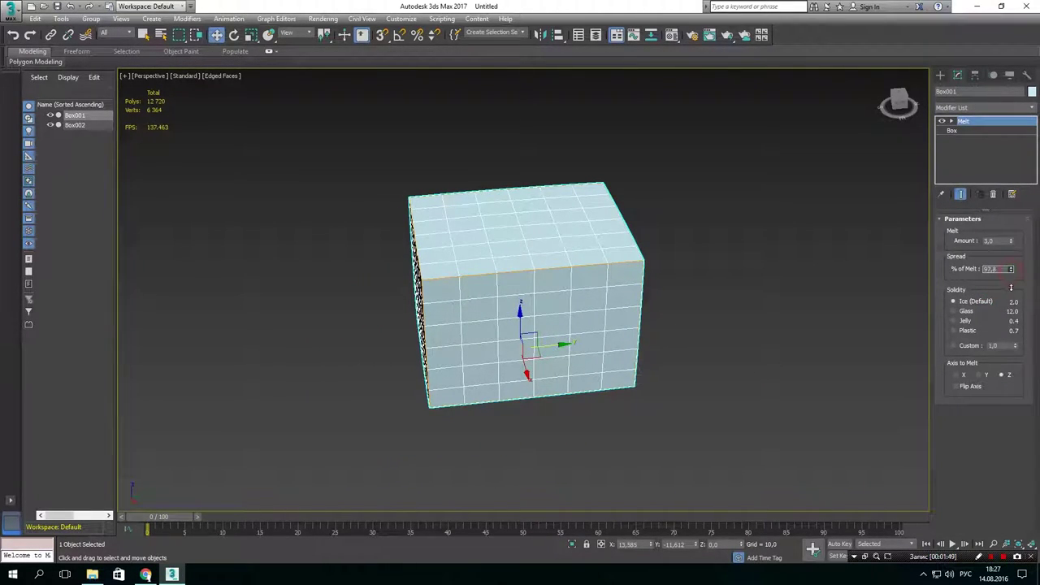
pyautogui.moveTo(1012, 242)
pyautogui.mouseDown()
pyautogui.moveTo(1005, 131)
pyautogui.moveTo(1001, 325)
pyautogui.mouseUp()
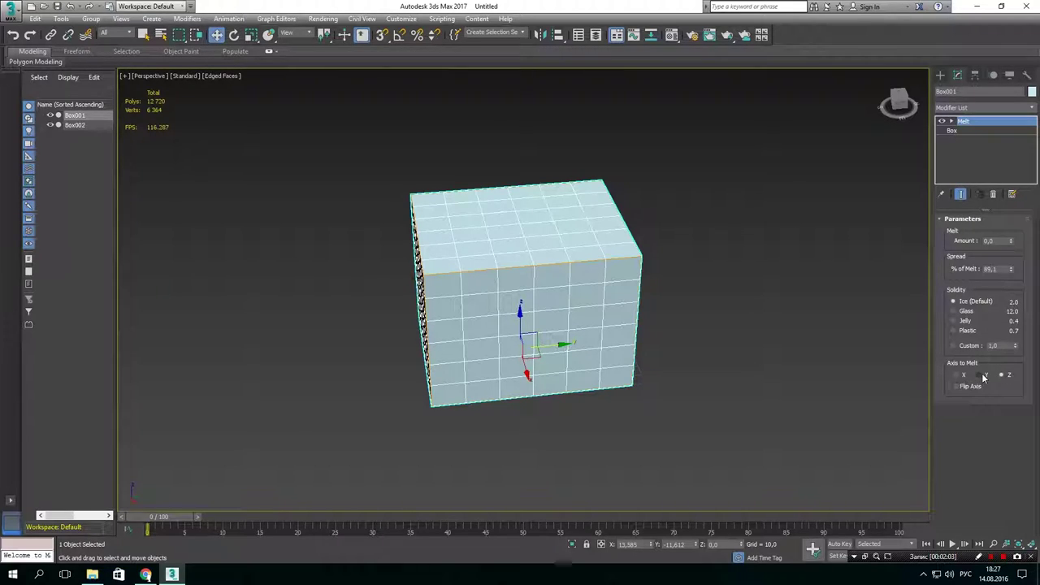
# Set the melt axis to Y, preview and reset Amount to 0, then view from Front
pyautogui.click(981, 373)
pyautogui.moveTo(1014, 248); pyautogui.dragTo(1010, 228)
pyautogui.rightClick(1014, 252)
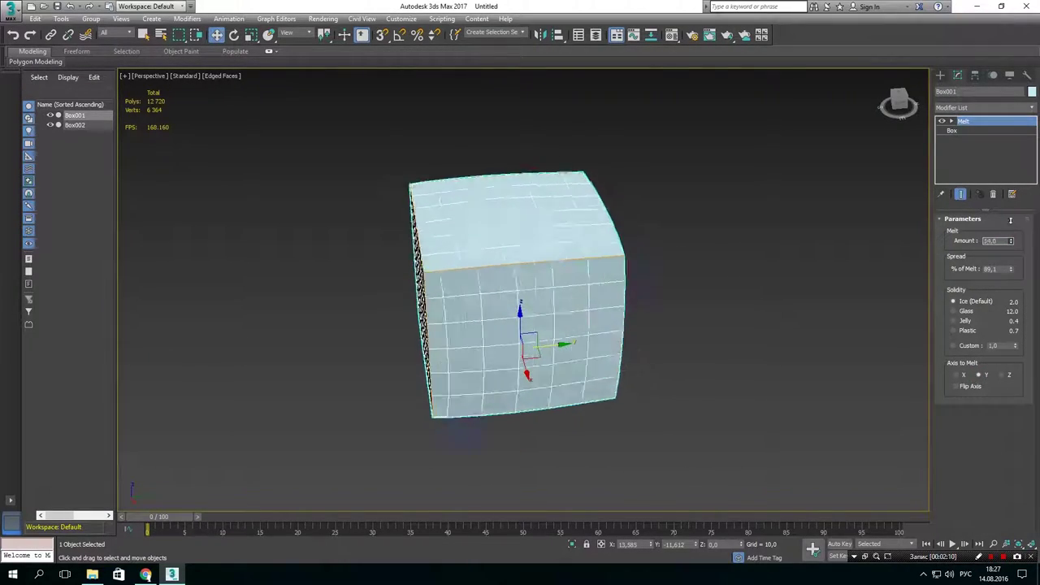
pyautogui.rightClick(1020, 241)
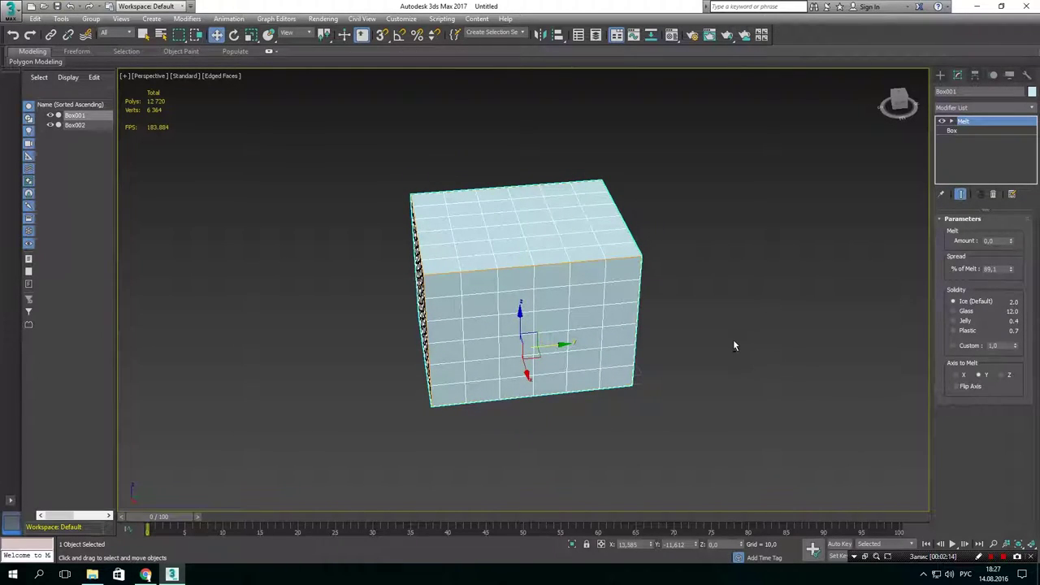
pyautogui.click(903, 108)
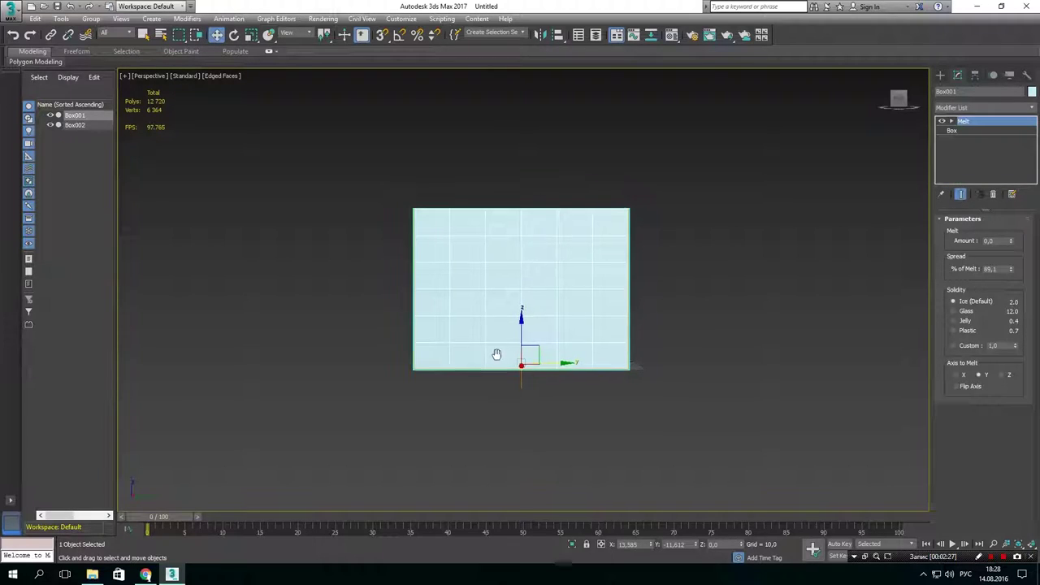
pyautogui.moveTo(494, 355)
pyautogui.mouseDown(button='middle')
pyautogui.moveTo(759, 349)
pyautogui.moveTo(626, 367)
pyautogui.moveTo(207, 373)
pyautogui.mouseUp(button='middle')
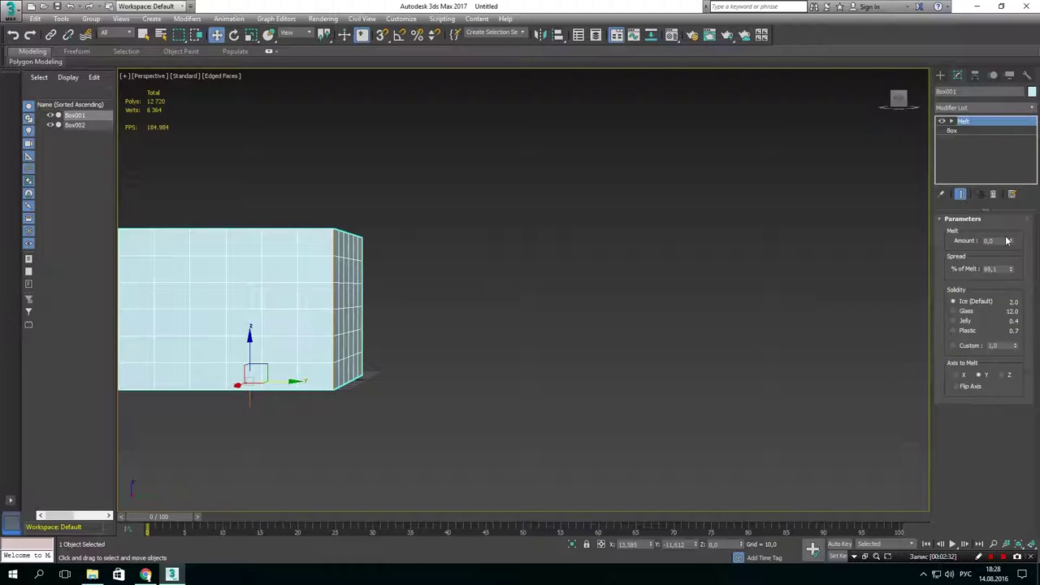
pyautogui.moveTo(1012, 242)
pyautogui.mouseDown()
pyautogui.moveTo(1009, 224)
pyautogui.moveTo(979, 245)
pyautogui.mouseUp()
pyautogui.moveTo(701, 297)
pyautogui.mouseDown(button='middle')
pyautogui.moveTo(724, 297)
pyautogui.moveTo(709, 300)
pyautogui.mouseUp(button='middle')
pyautogui.moveTo(1011, 241); pyautogui.dragTo(1019, 33)
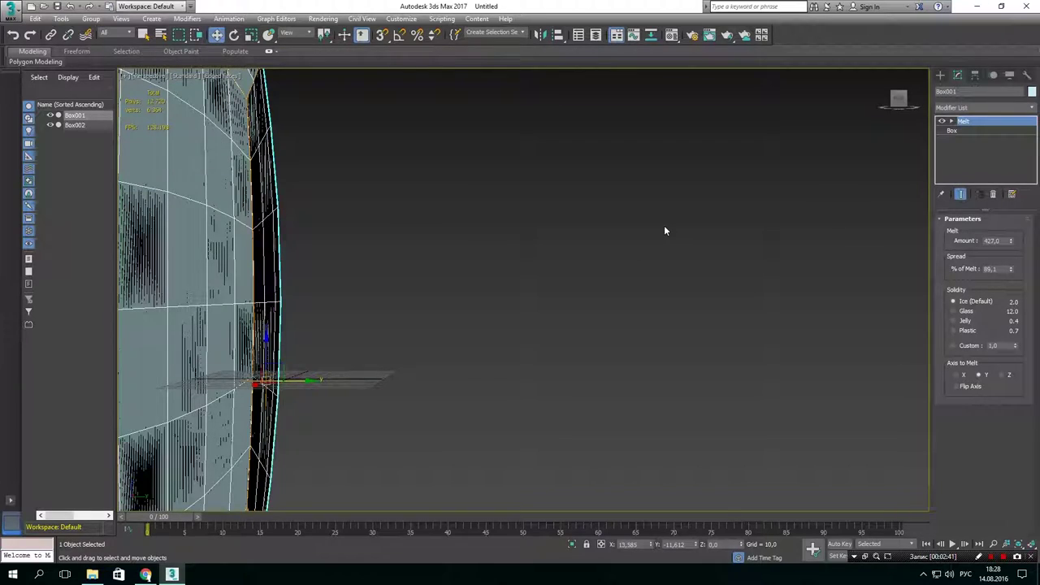
pyautogui.press('z')
pyautogui.scroll(3, 656, 222)
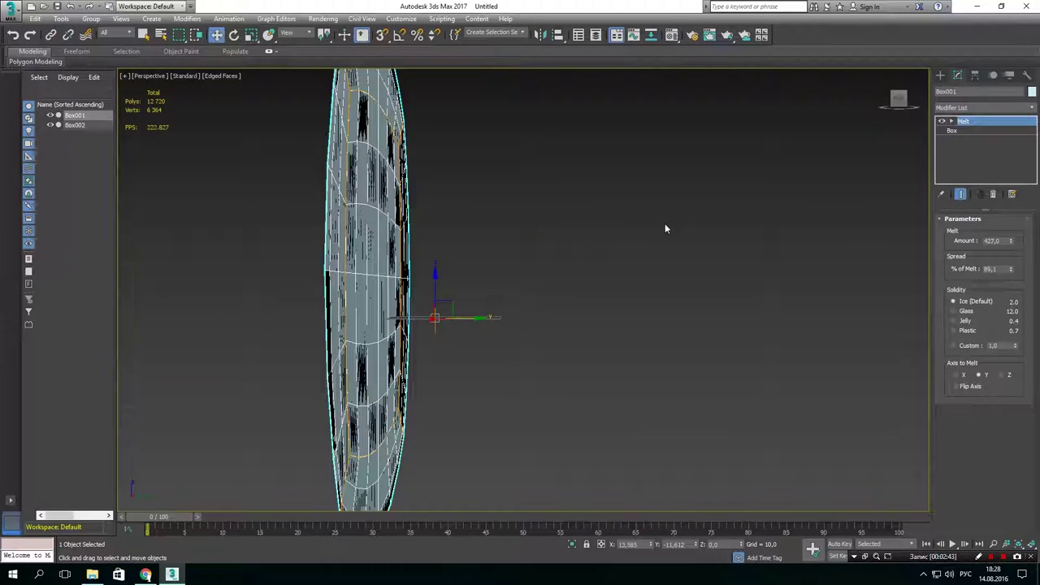
pyautogui.keyDown('alt'); pyautogui.moveTo(689, 217); pyautogui.dragTo(670, 213, button='middle'); pyautogui.keyUp('alt')
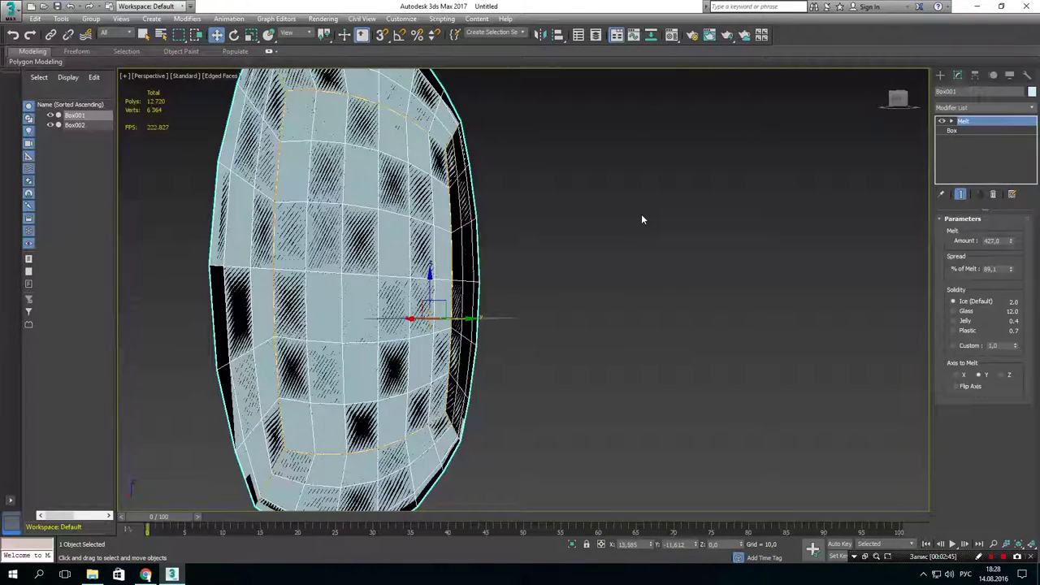
pyautogui.moveTo(1012, 245); pyautogui.dragTo(1012, 292)
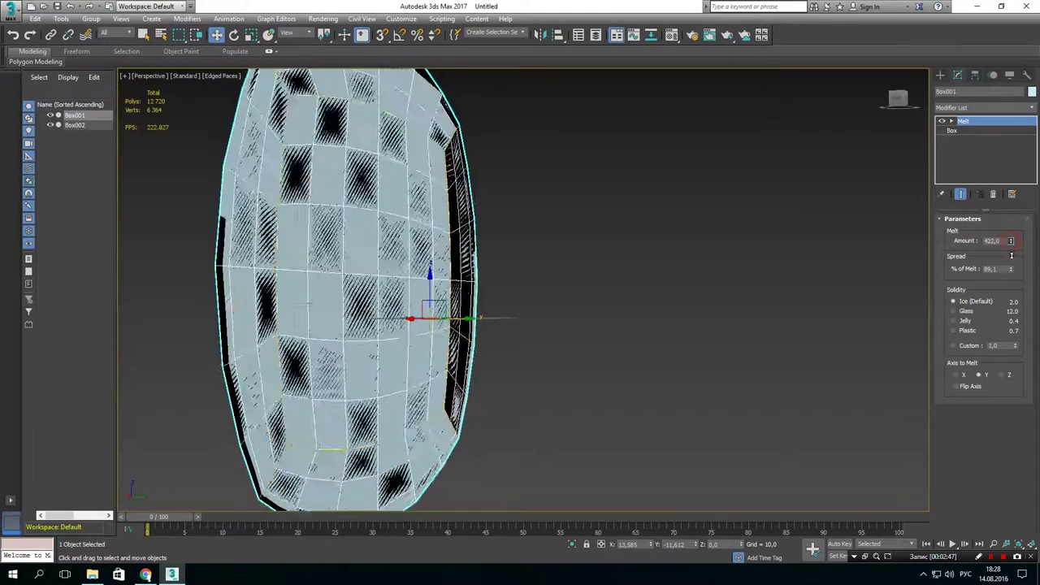
pyautogui.keyDown('alt'); pyautogui.moveTo(672, 311); pyautogui.dragTo(699, 325, button='middle'); pyautogui.keyUp('alt')
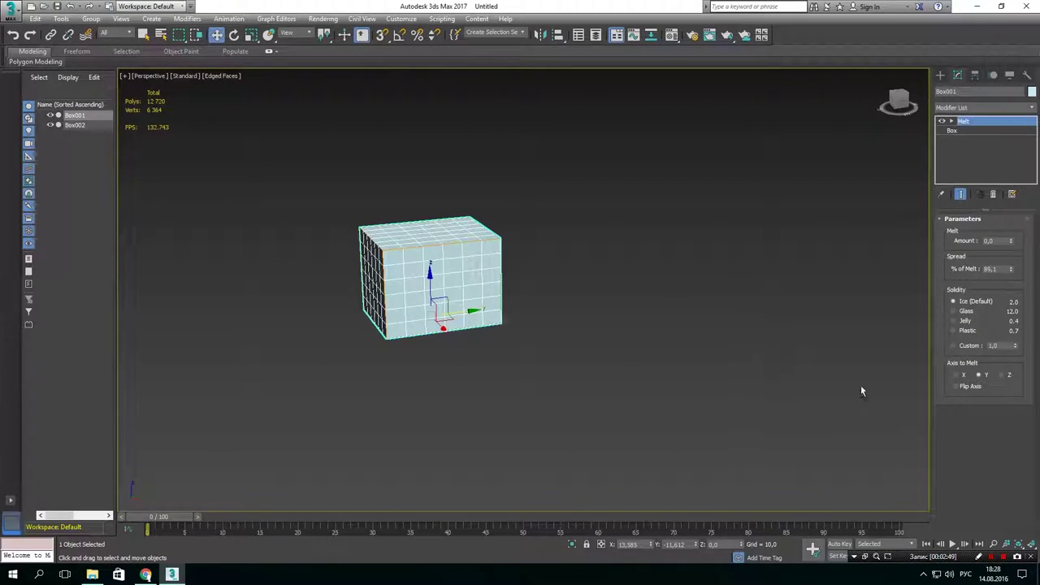
# Preview melting along X, then set the melt axis to Z and reset Amount to 0
pyautogui.click(956, 374)
pyautogui.moveTo(1010, 243); pyautogui.dragTo(1010, 321)
pyautogui.click(1006, 375)
pyautogui.moveTo(1012, 241); pyautogui.dragTo(1028, 121)
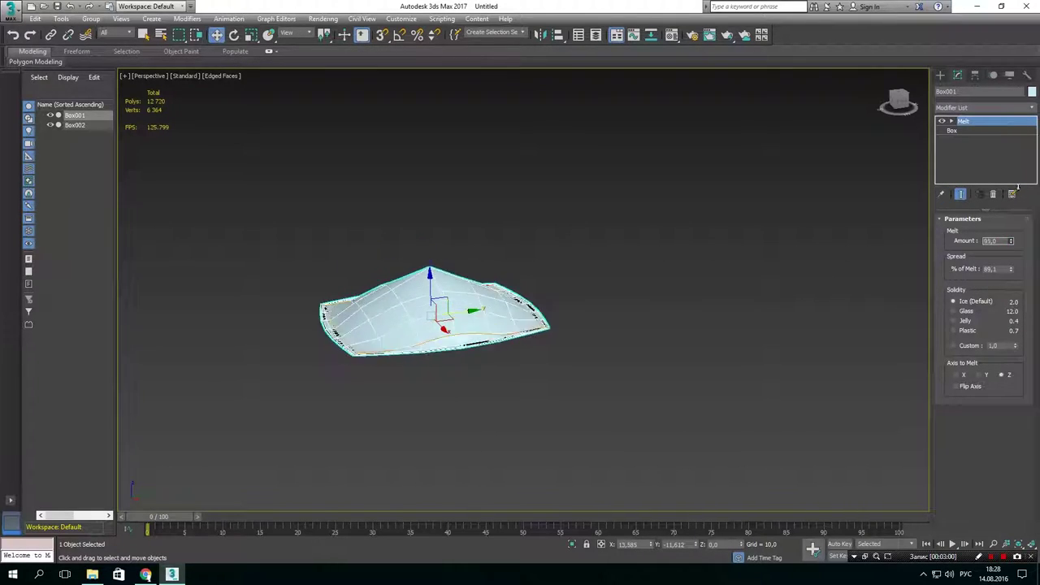
pyautogui.rightClick(1028, 120)
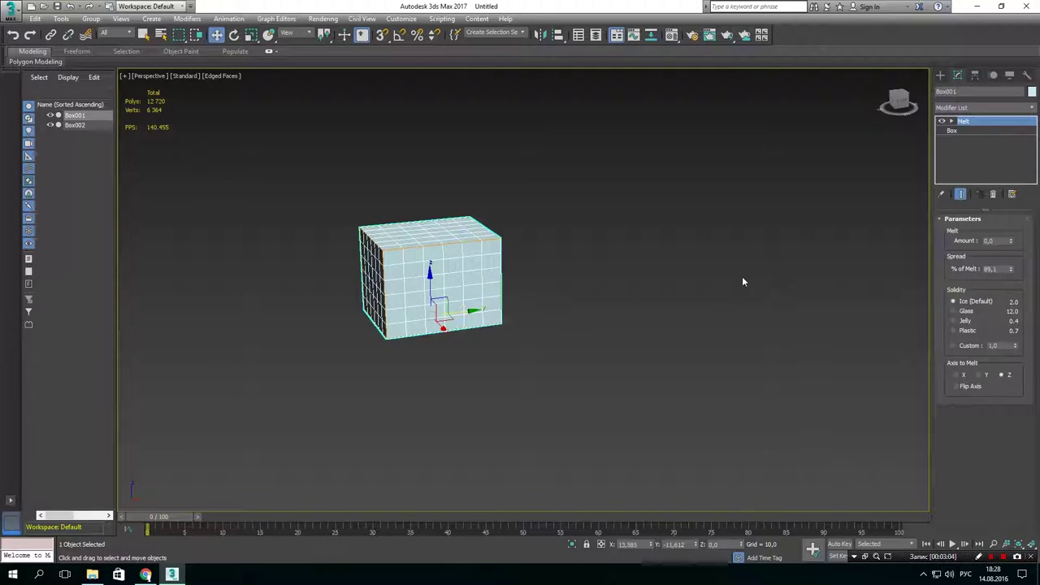
# Zoom out, pan to the densely subdivided Box002, and select it
pyautogui.scroll(-2, 740, 280)
pyautogui.moveTo(766, 277); pyautogui.dragTo(379, 352, button='middle')
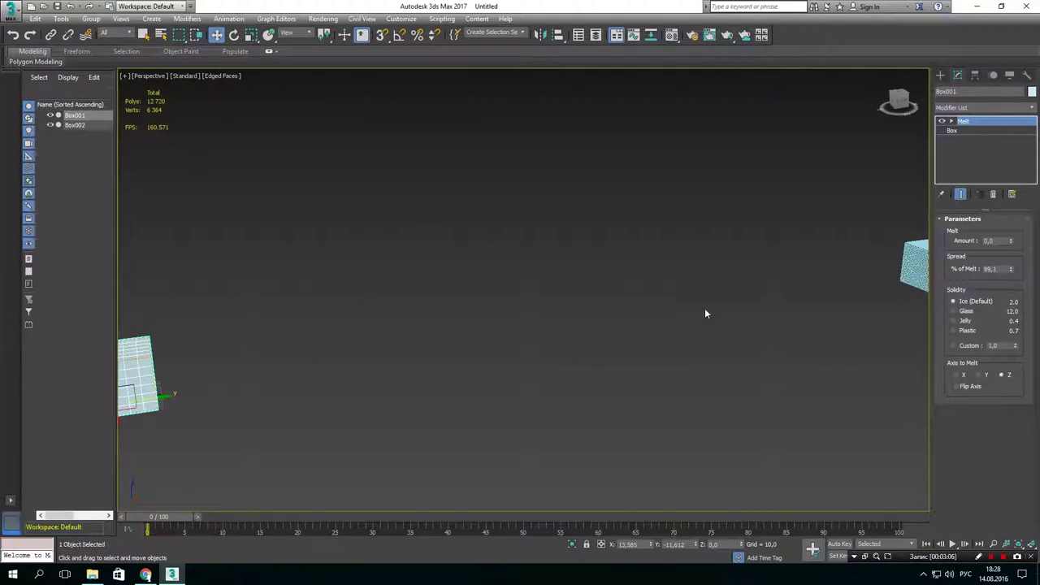
pyautogui.moveTo(704, 308); pyautogui.dragTo(439, 353, button='middle')
pyautogui.moveTo(724, 362); pyautogui.dragTo(724, 362)
# Frame Box002 and raise its melt Amount so the dense box's top sags
pyautogui.press('z')
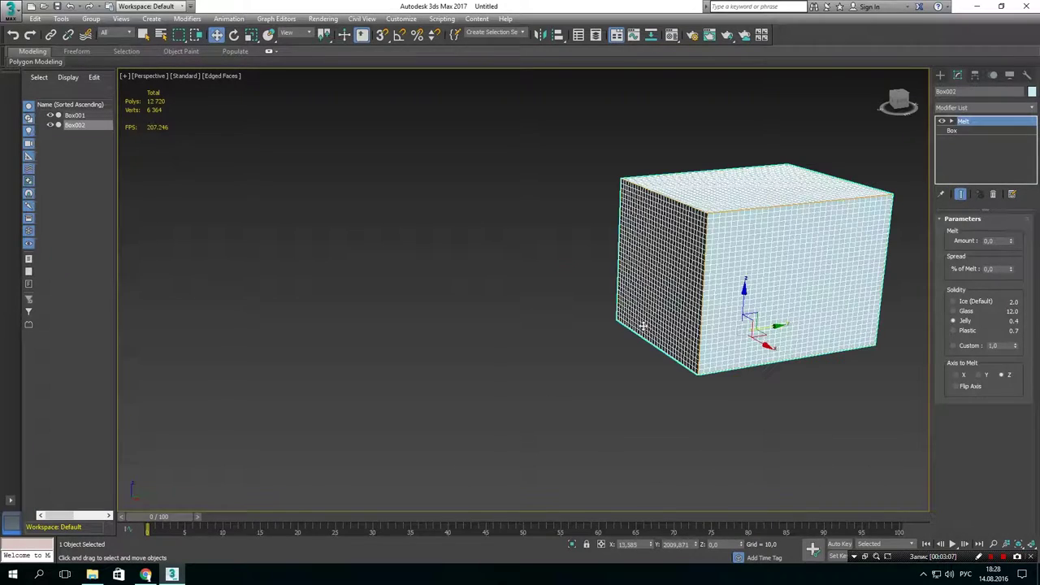
pyautogui.moveTo(678, 308); pyautogui.dragTo(696, 297, button='middle')
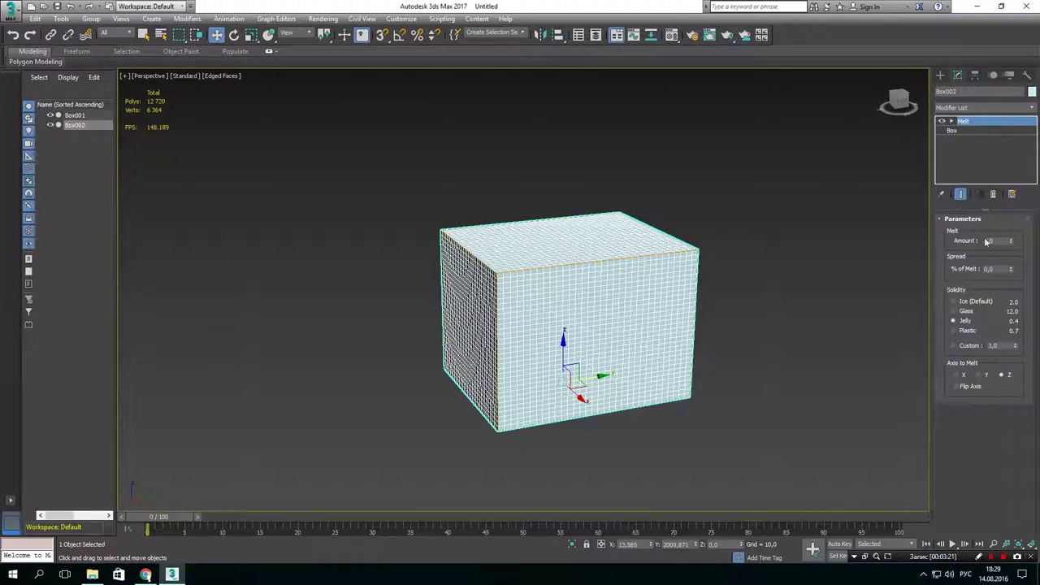
pyautogui.moveTo(1011, 240)
pyautogui.mouseDown()
pyautogui.moveTo(1013, 162)
pyautogui.moveTo(1011, 176)
pyautogui.mouseUp()
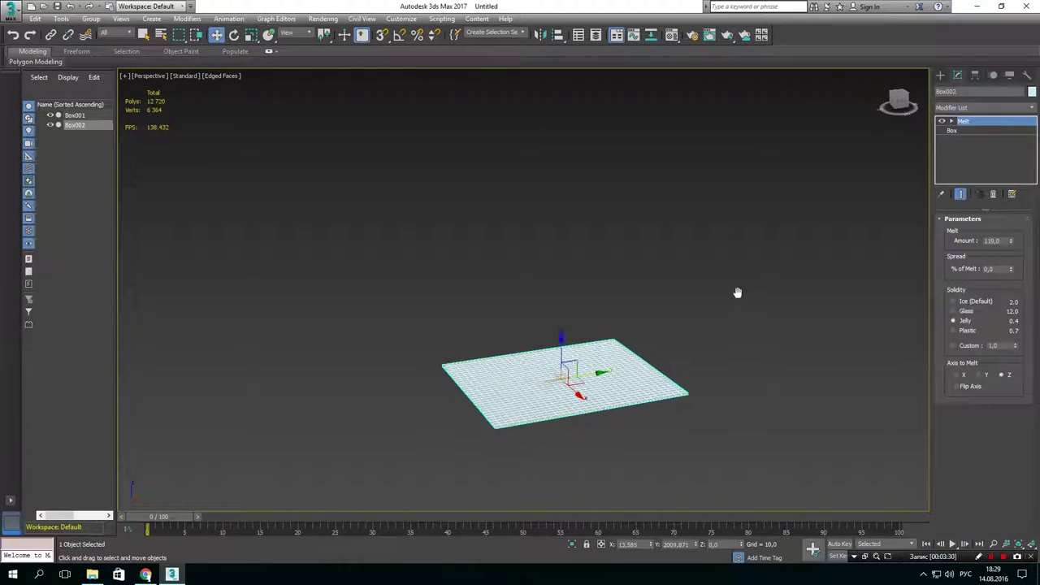
pyautogui.moveTo(739, 291)
pyautogui.mouseDown(button='middle')
pyautogui.moveTo(709, 249)
pyautogui.moveTo(656, 330)
pyautogui.mouseUp(button='middle')
pyautogui.scroll(-3, 710, 255)
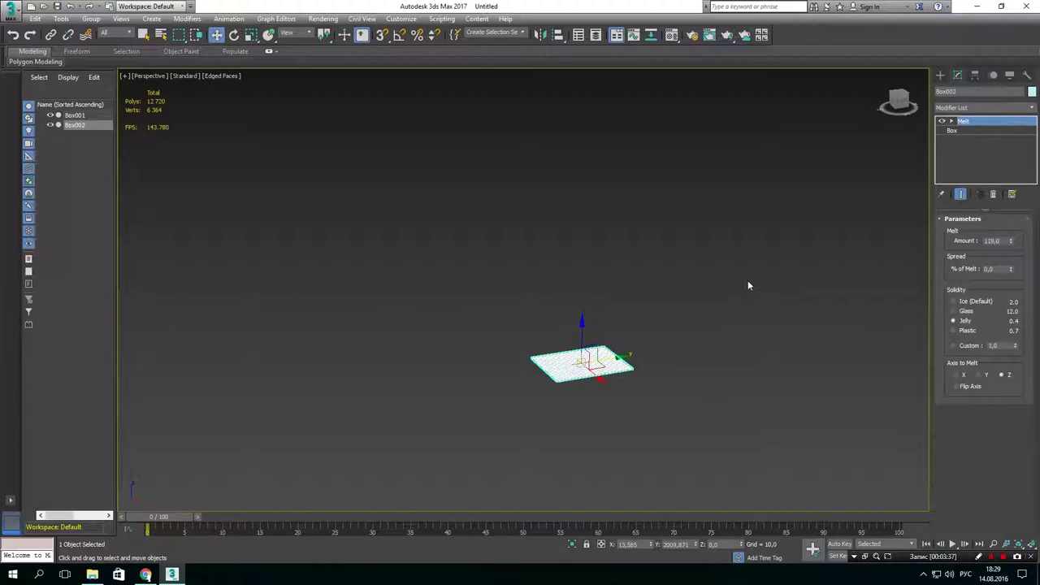
# Set Box002's % of Melt spread to 100% and bring Amount back to 0
pyautogui.doubleClick(995, 269)
pyautogui.moveTo(1010, 268)
pyautogui.mouseDown()
pyautogui.moveTo(1018, 130)
pyautogui.moveTo(87, 448)
pyautogui.moveTo(132, 447)
pyautogui.mouseUp()
pyautogui.write('100')
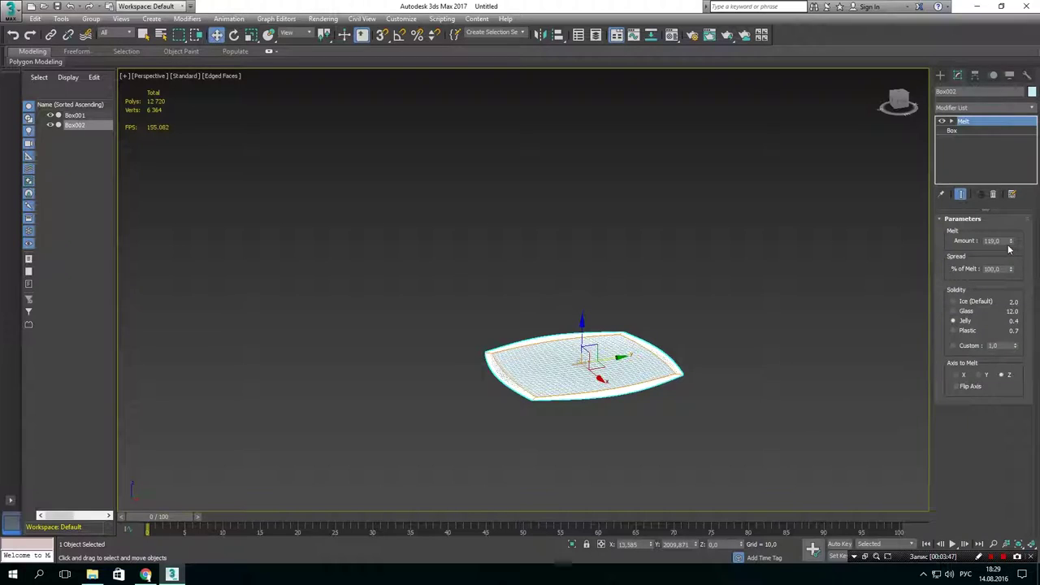
pyautogui.moveTo(1011, 241)
pyautogui.mouseDown()
pyautogui.moveTo(1012, 303)
pyautogui.moveTo(1021, 241)
pyautogui.moveTo(1023, 311)
pyautogui.mouseUp()
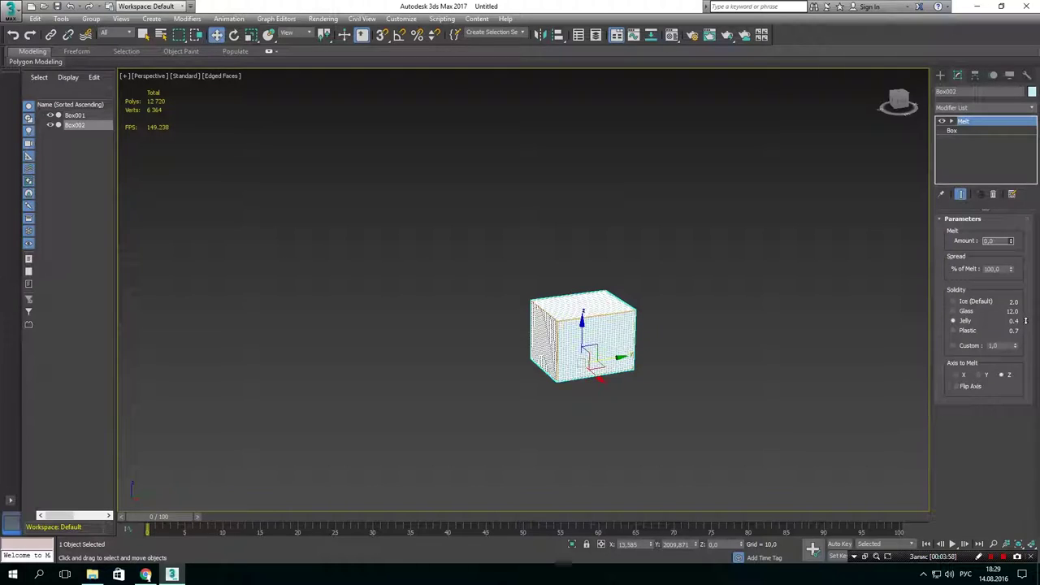
# Switch Box002 to Ice (Default) solidity and raise Amount until it forms a wide puddle
pyautogui.click(988, 302)
pyautogui.moveTo(1012, 242); pyautogui.dragTo(1002, 173)
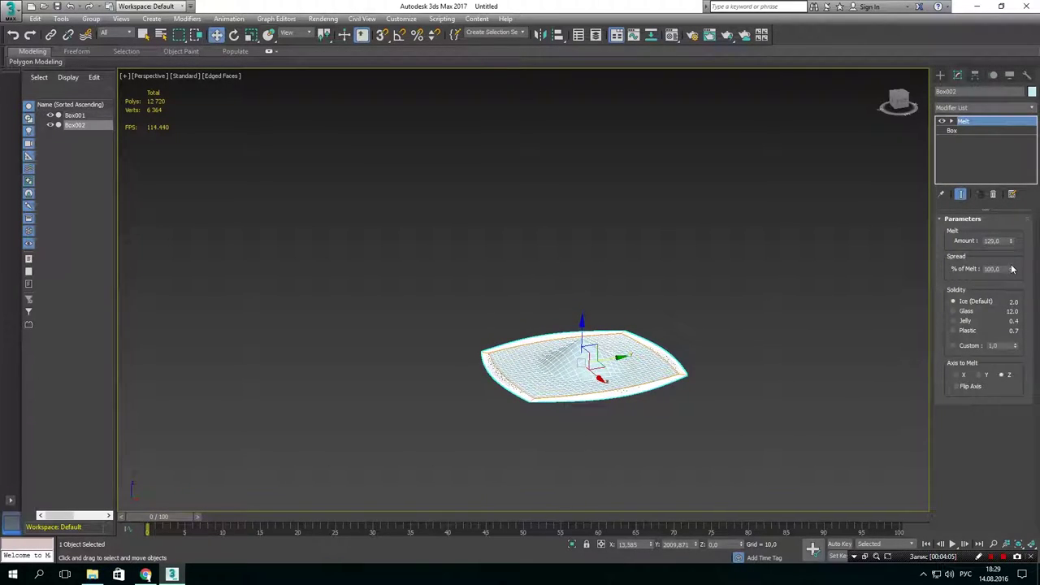
pyautogui.moveTo(1013, 238)
pyautogui.mouseDown()
pyautogui.moveTo(1020, 166)
pyautogui.moveTo(1033, 479)
pyautogui.moveTo(1021, 507)
pyautogui.mouseUp()
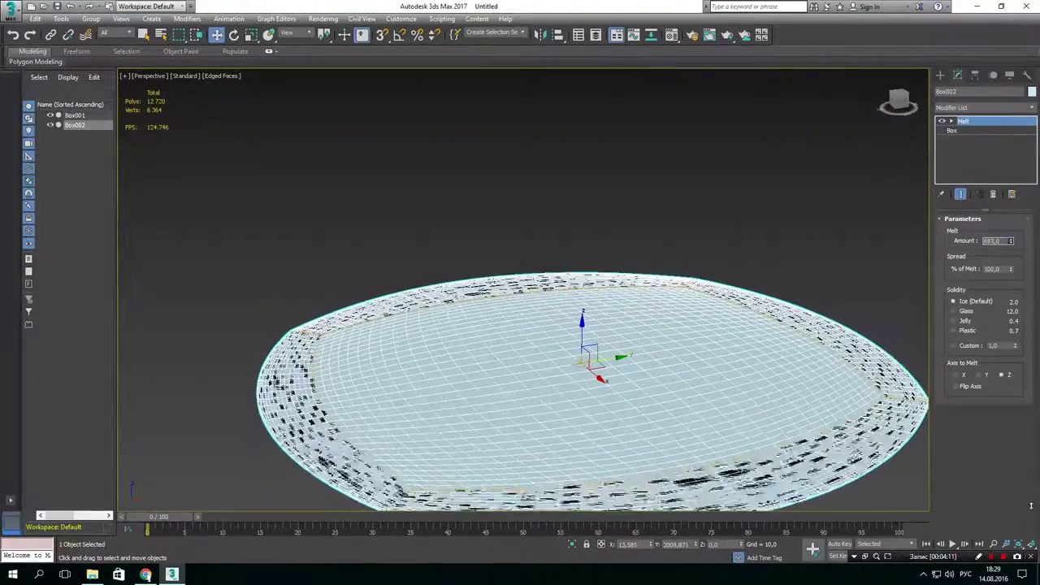